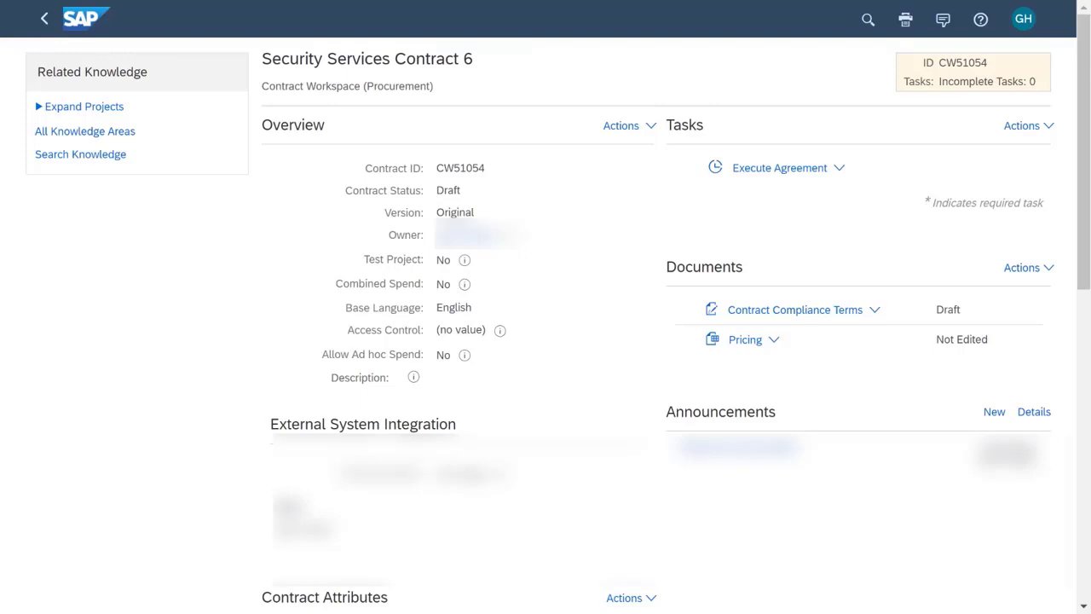
Open the Contract Compliance Terms for editing and set Release Required to No and Allow invoicing against contract to Yes
left_click(878, 312)
left_click(797, 171)
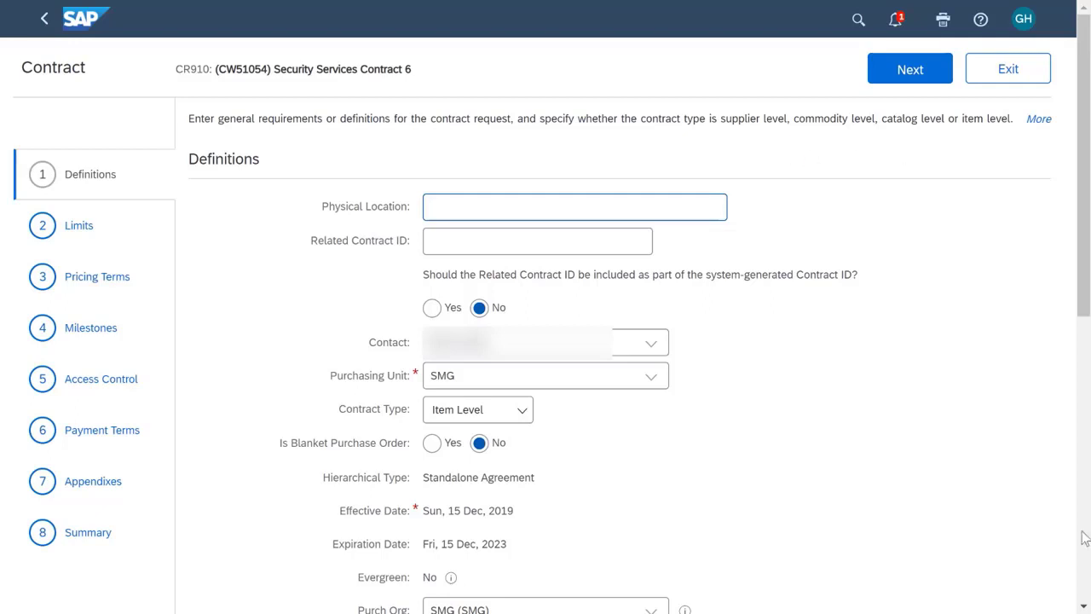
scroll(479, 339, "down", 5)
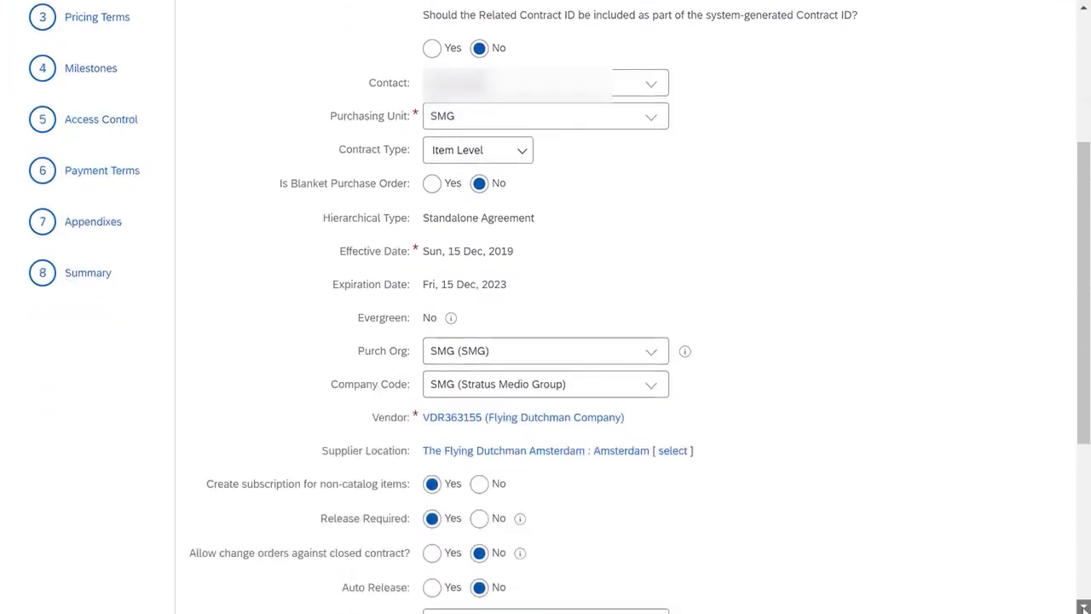
left_click(478, 335)
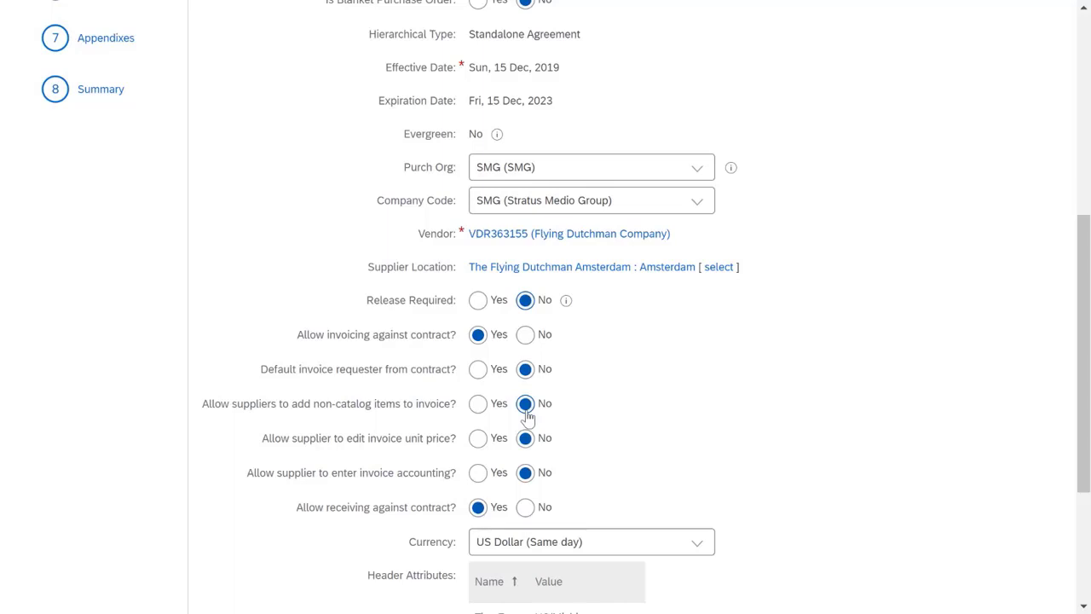
scroll(1057, 333, "up", 5)
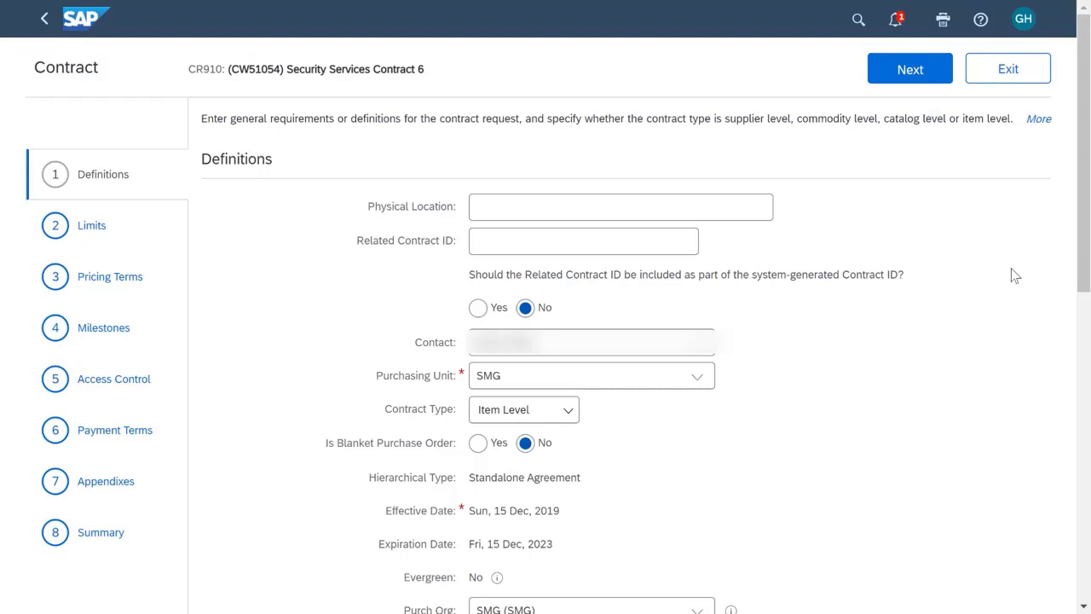
Continue to the Limits section and enter the Maximum Limit amount for the entire contract
left_click(910, 70)
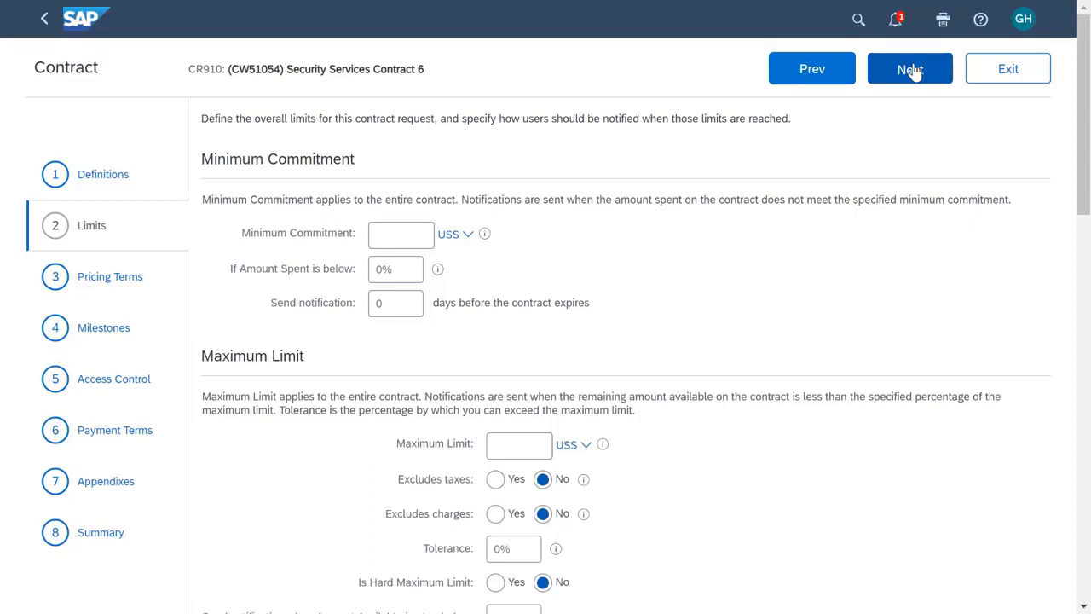
left_click(518, 445)
type("50000")
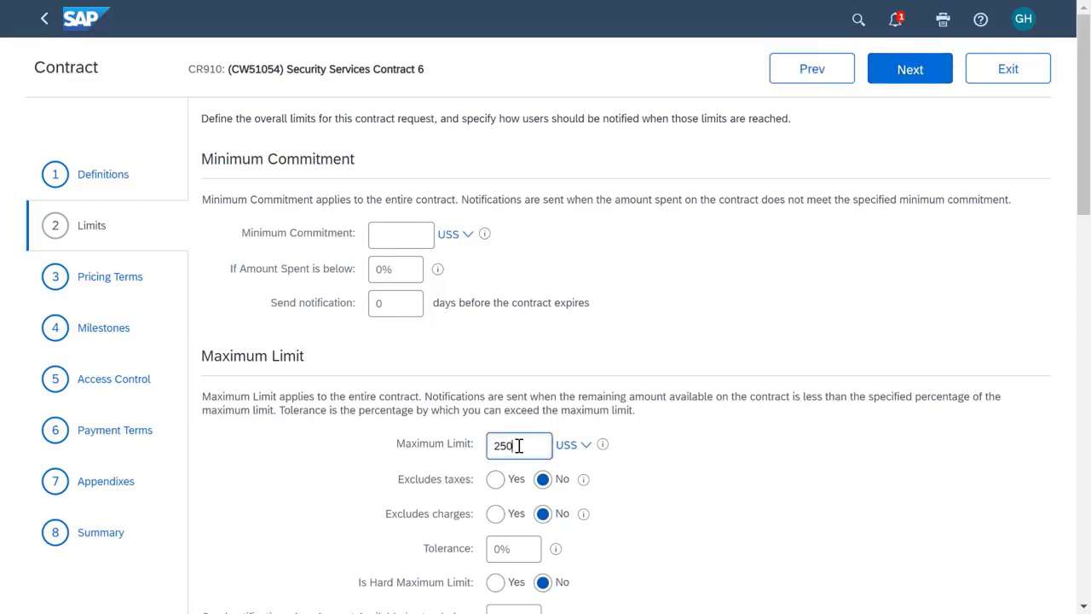
Start a new non-catalog item under Materials and Services in the pricing terms, with the description "Location 1 Deposit Pickup"
left_click(917, 73)
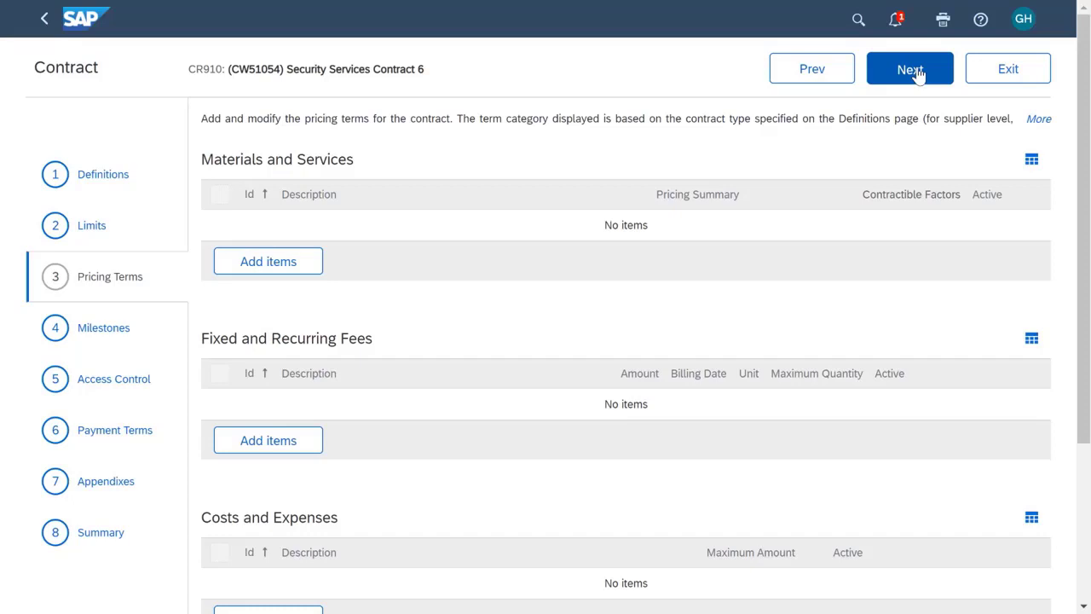
left_click(255, 267)
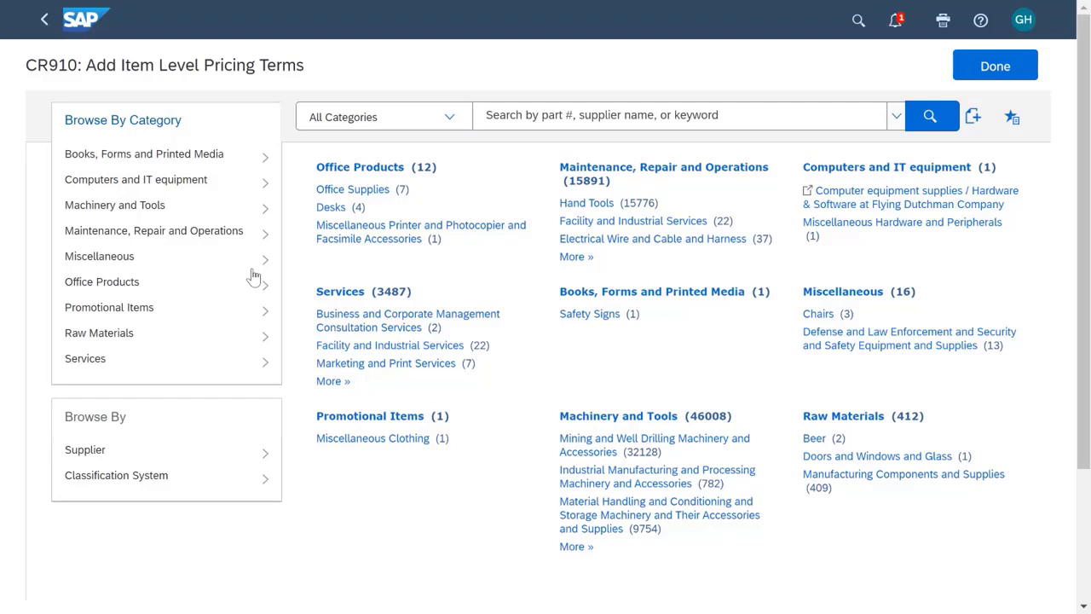
left_click(973, 120)
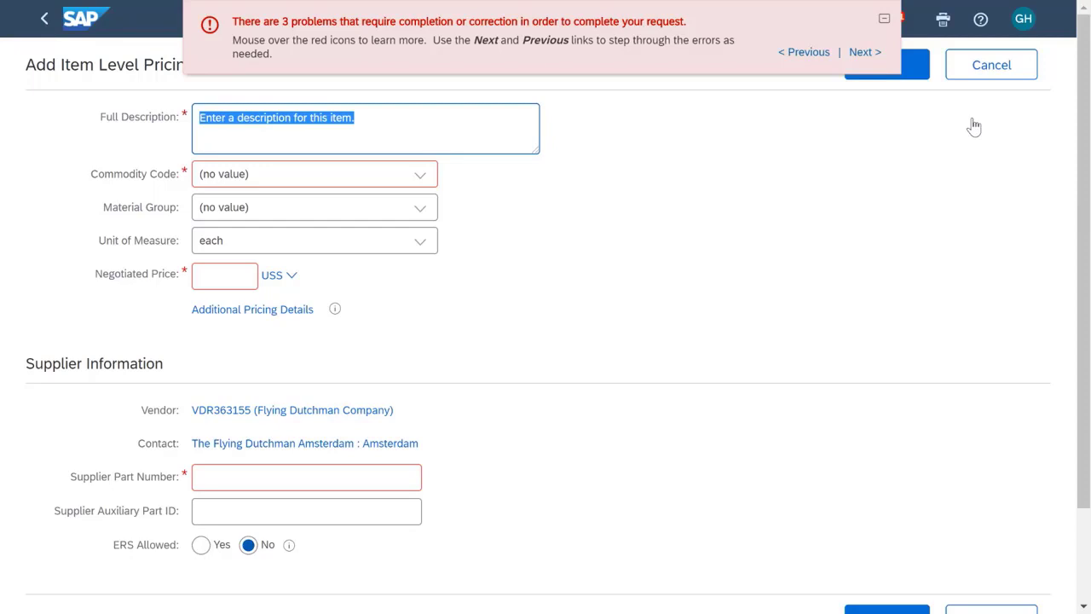
type("L")
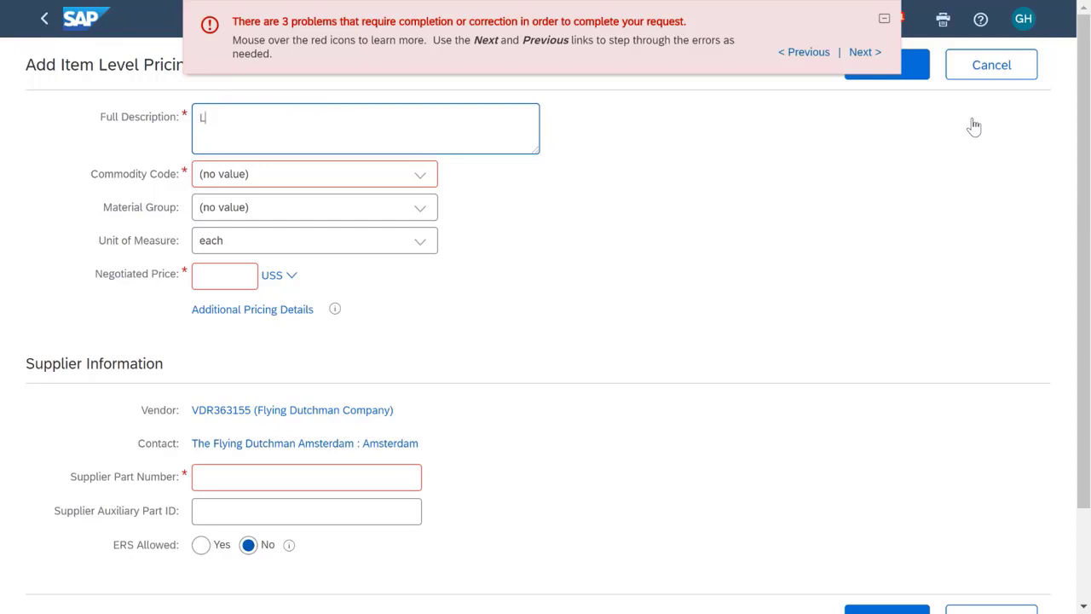
type("ocation 1 Deposit Pickup")
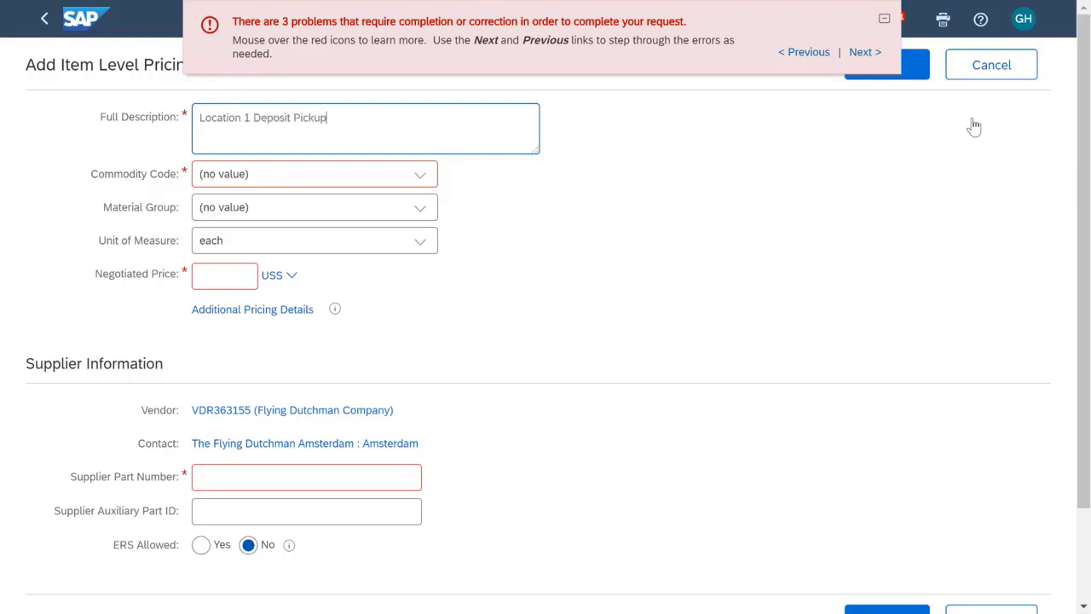
Search the commodity codes for "Guard Services" and assign Security guard services to the item
key("Tab")
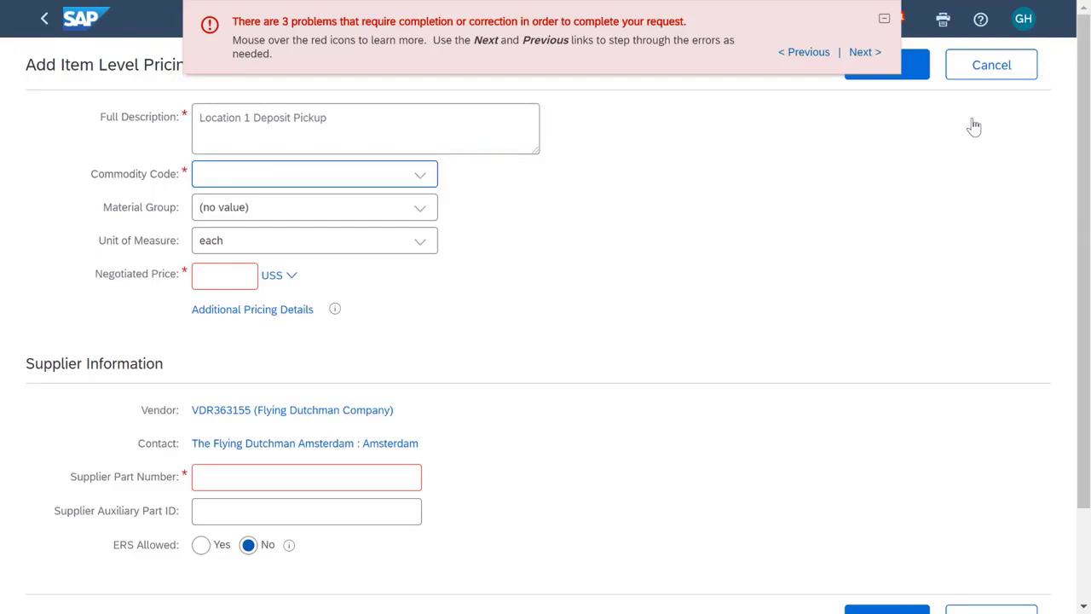
type("Guard S")
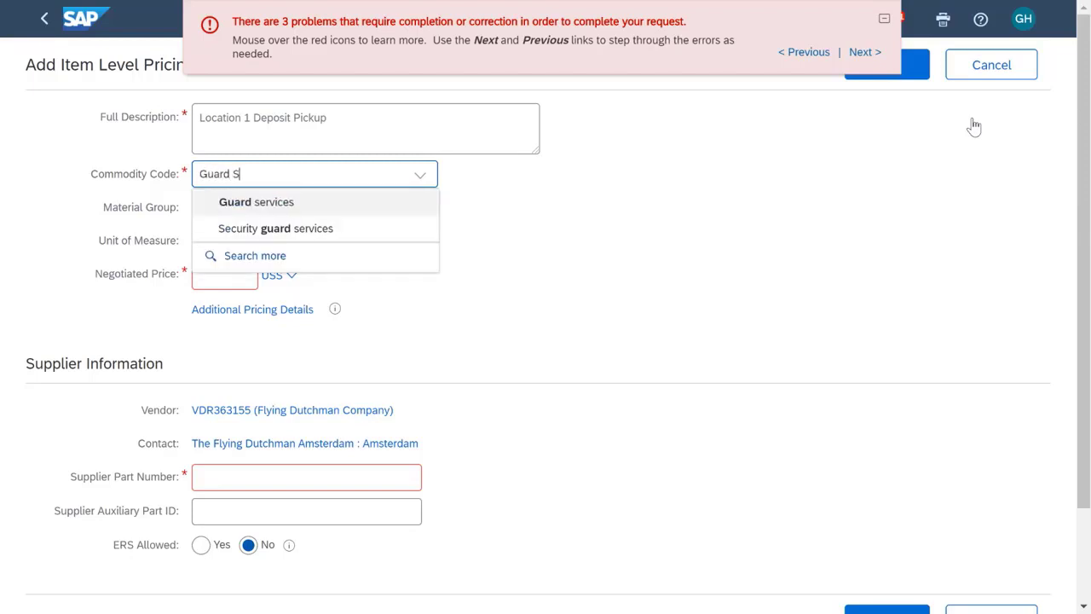
type("ervices")
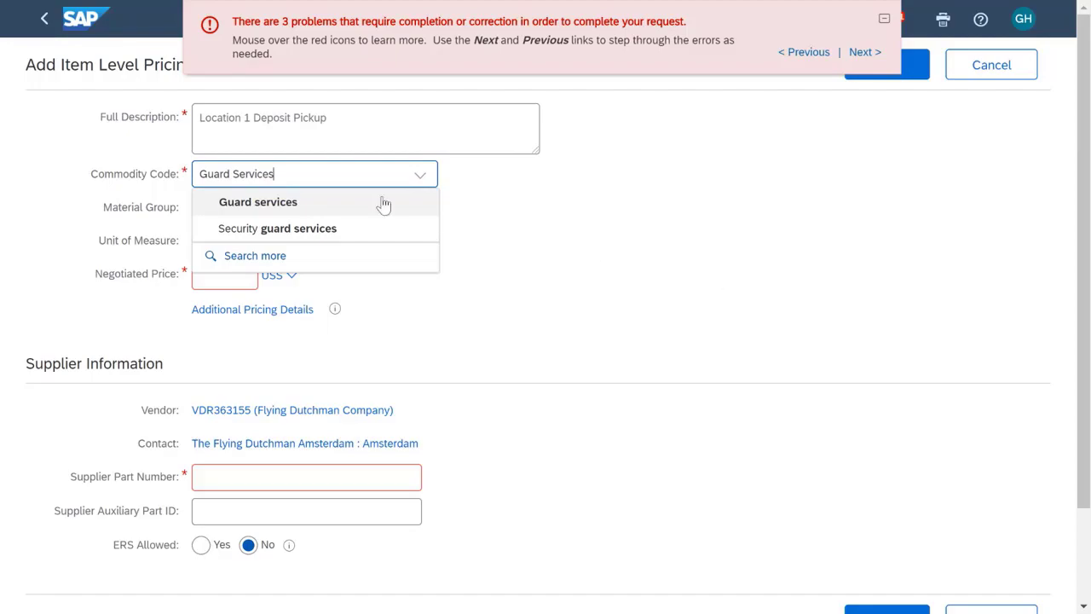
left_click(243, 260)
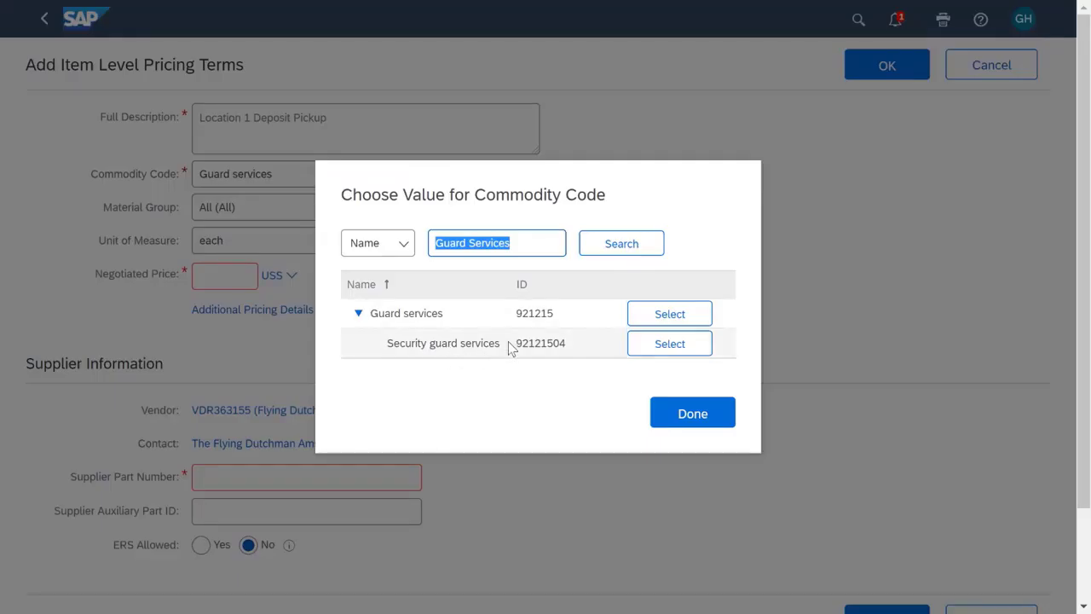
left_click(646, 349)
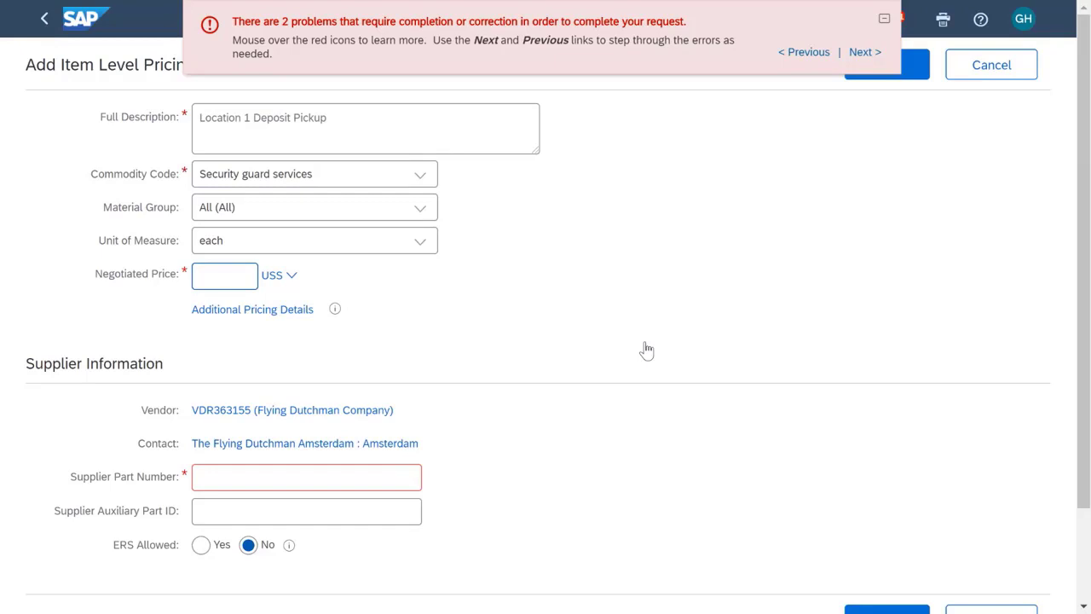
Set the item's Negotiated Price to 100.00 and Supplier Part Number to PickupLoc1, and save the item to the pricing terms
type("100.00")
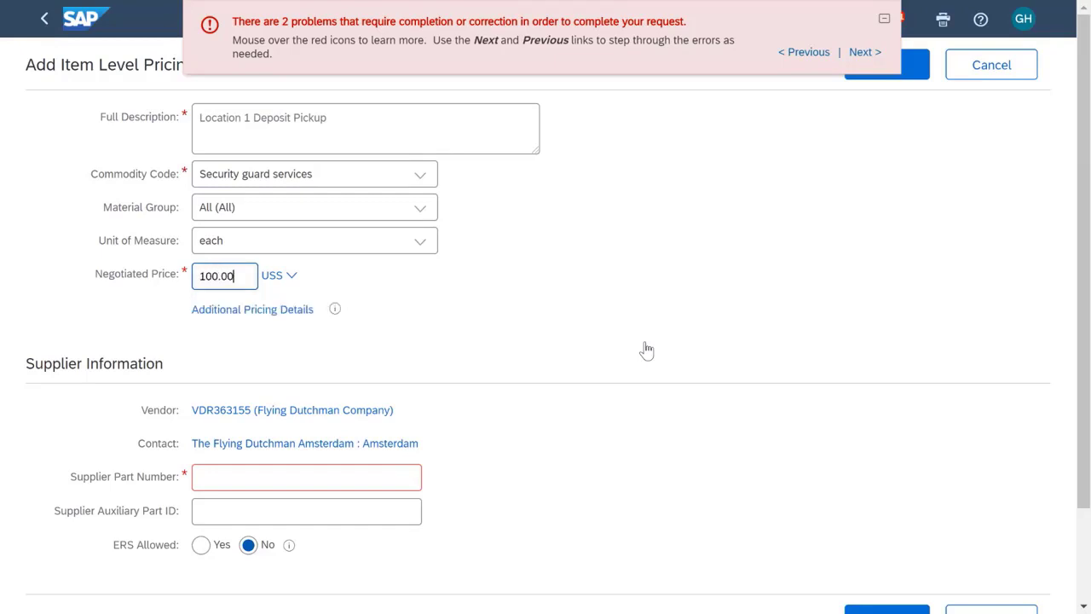
key("Tab")
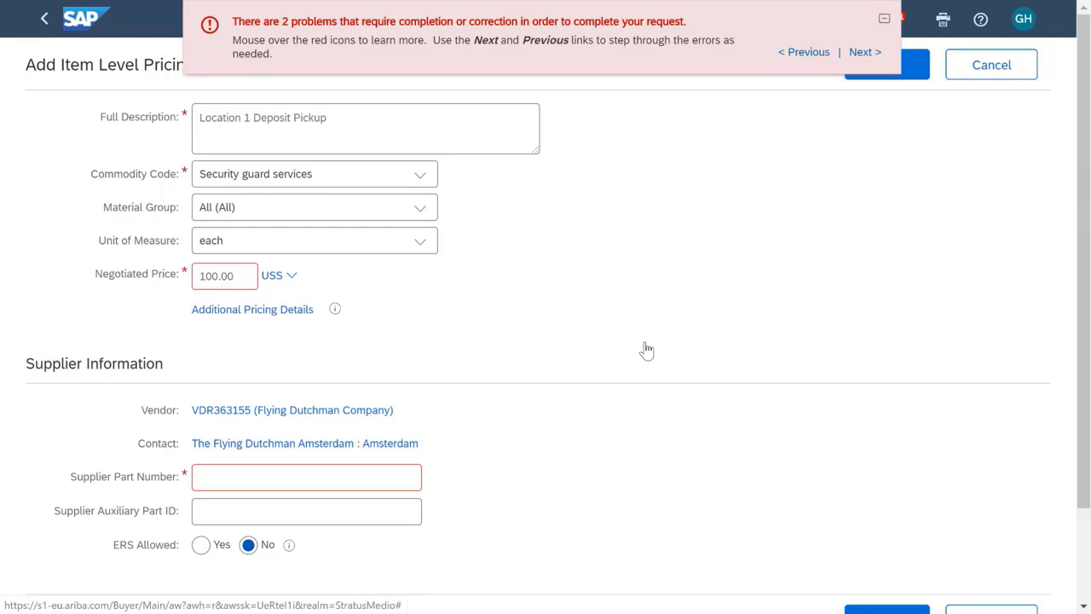
left_click(348, 478)
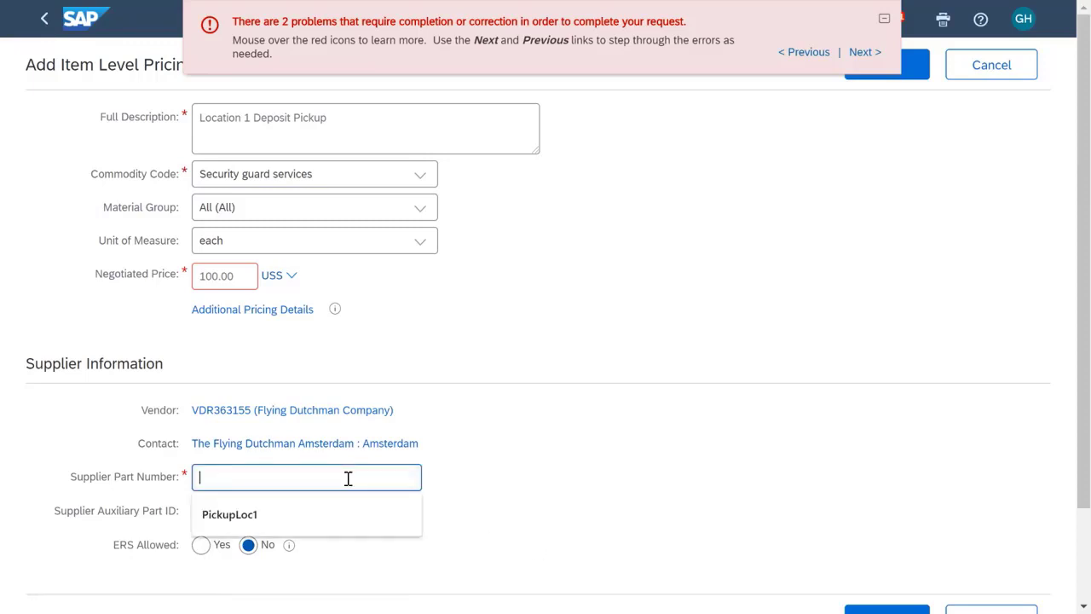
type("PickupLoc1")
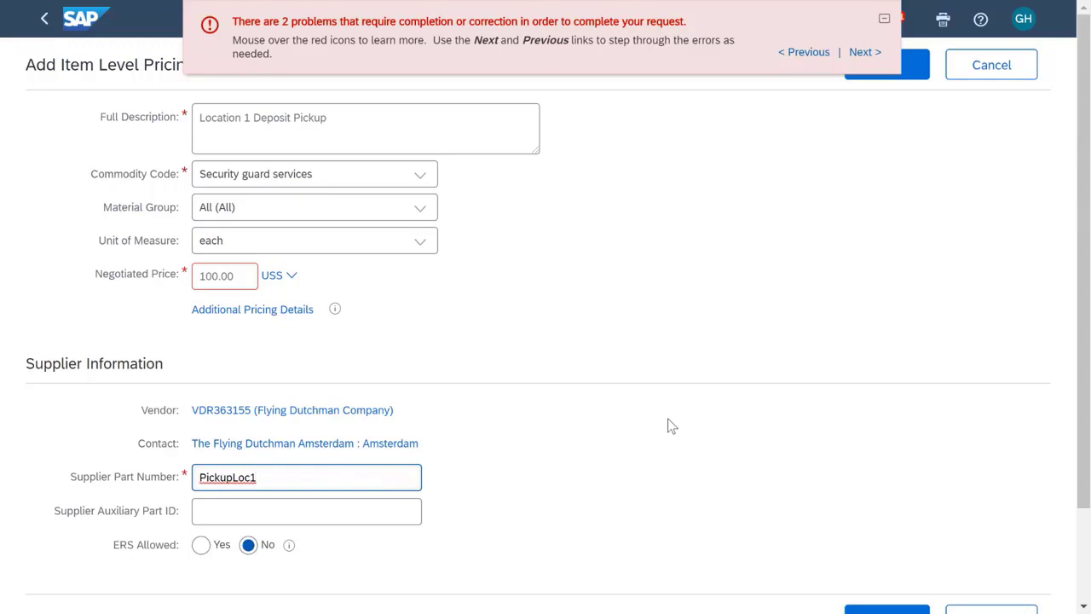
left_click(919, 72)
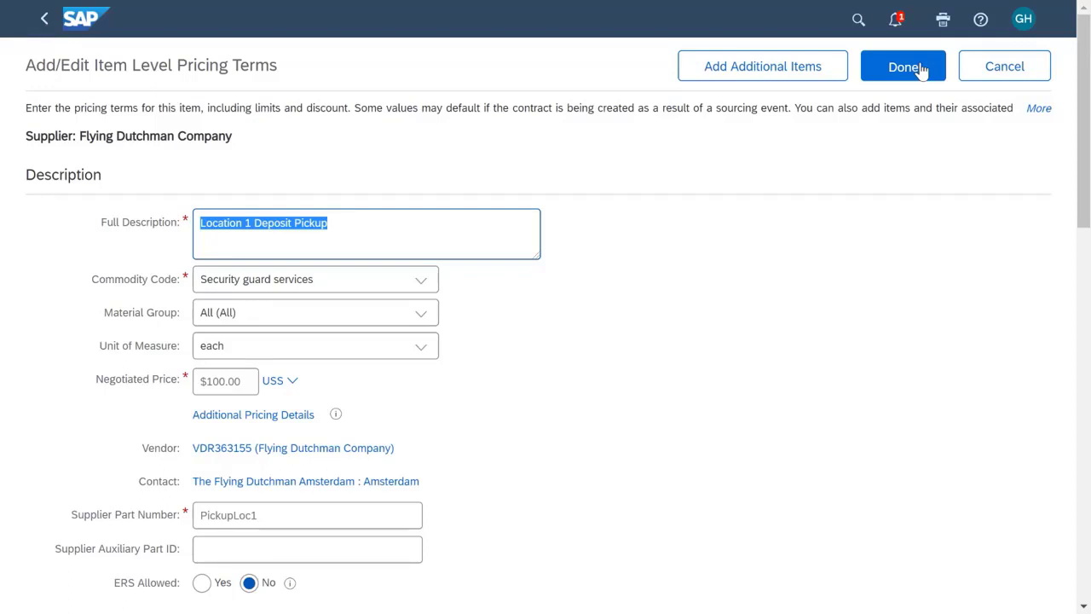
left_click(906, 67)
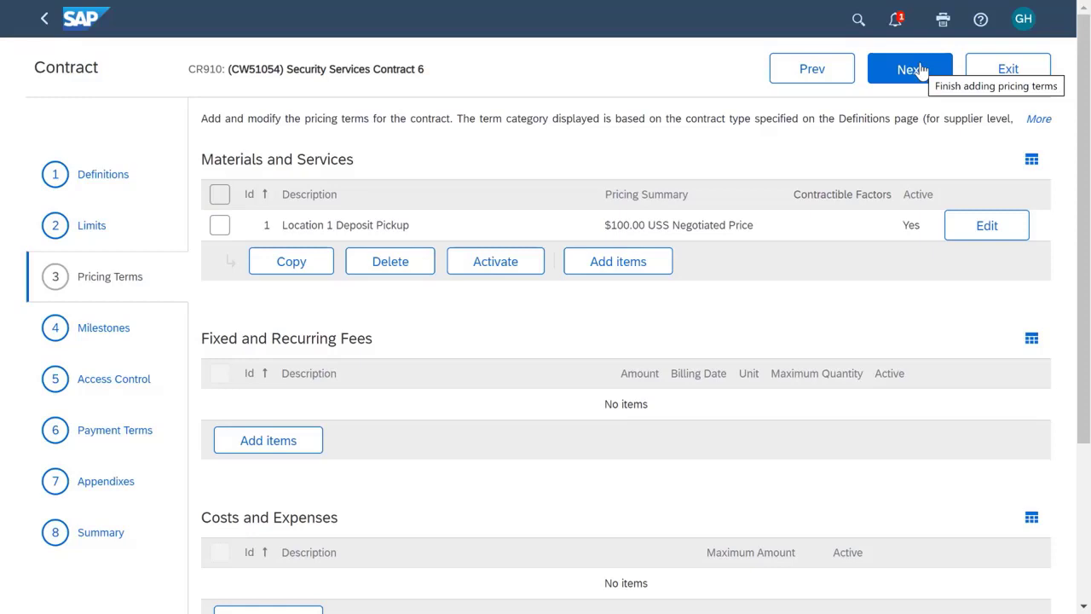
Advance through Milestones, Access Control, Payment Terms and Appendixes without edits, and save the contract request from the Summary
left_click(920, 70)
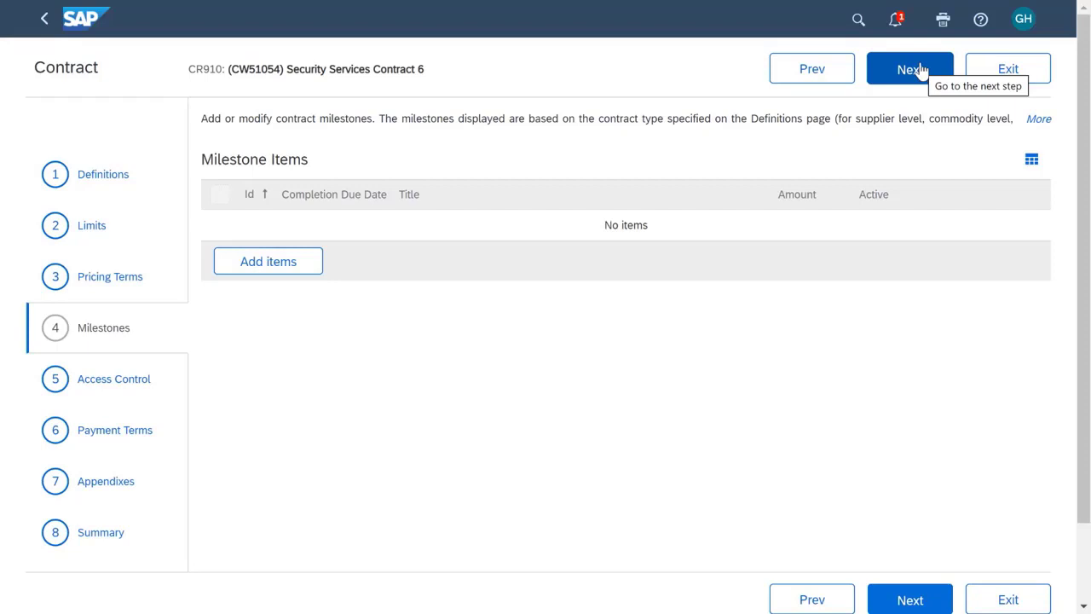
left_click(920, 70)
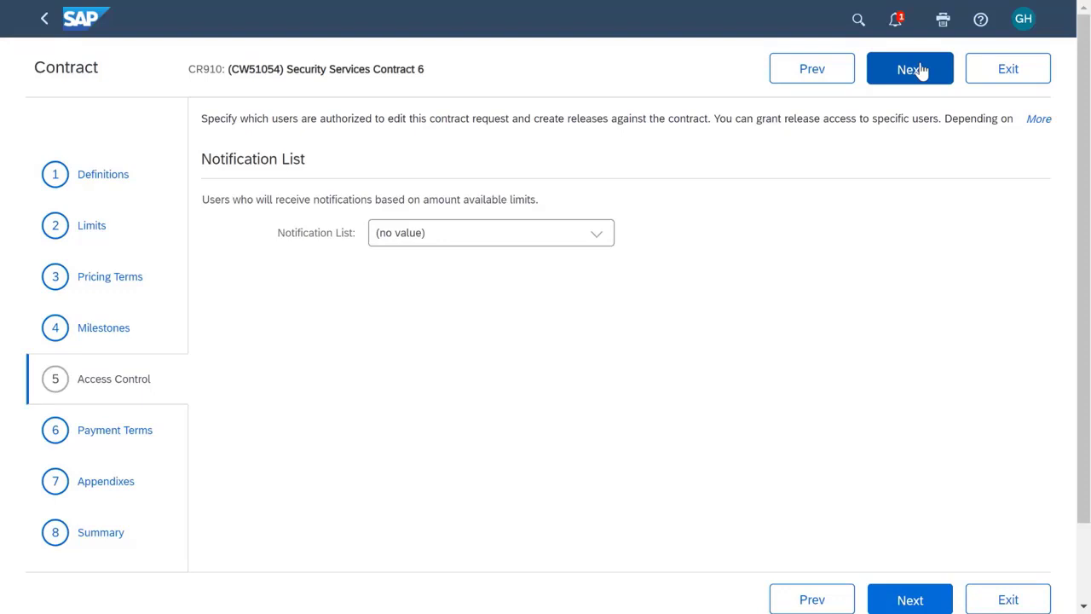
left_click(920, 70)
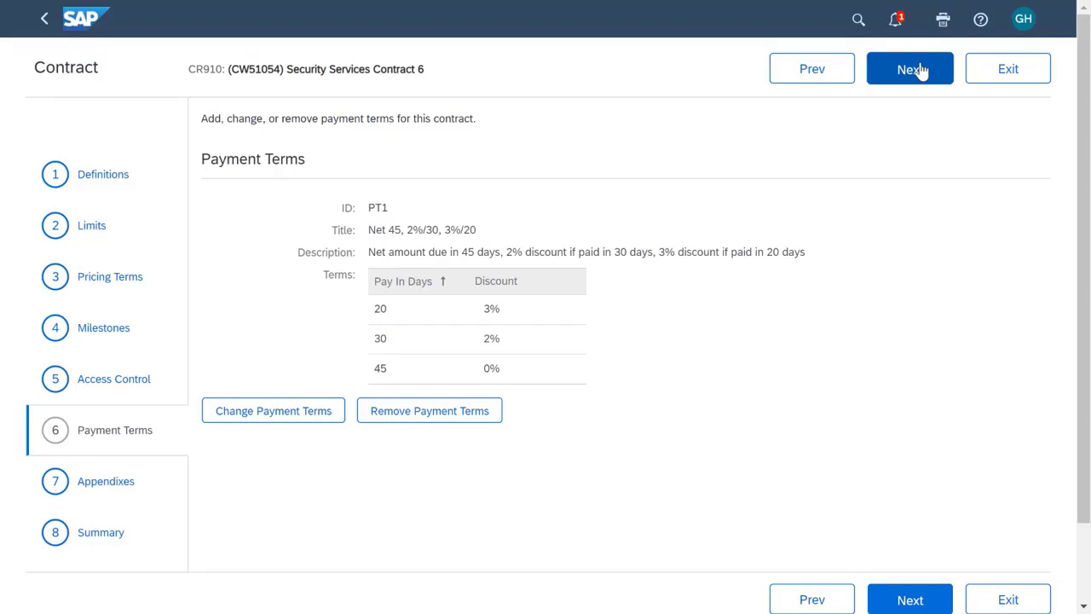
left_click(911, 69)
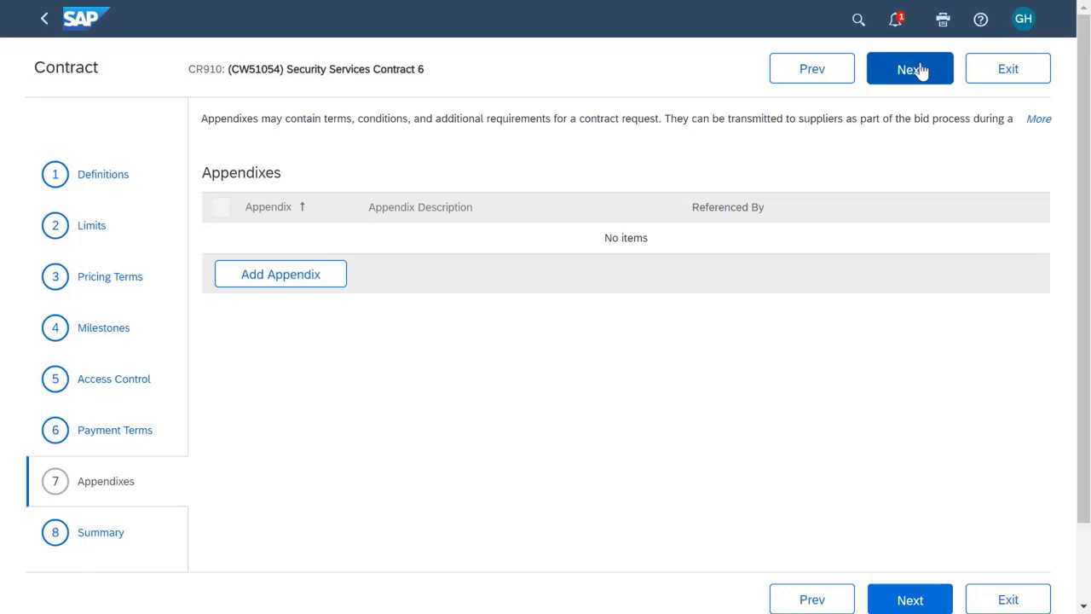
left_click(912, 69)
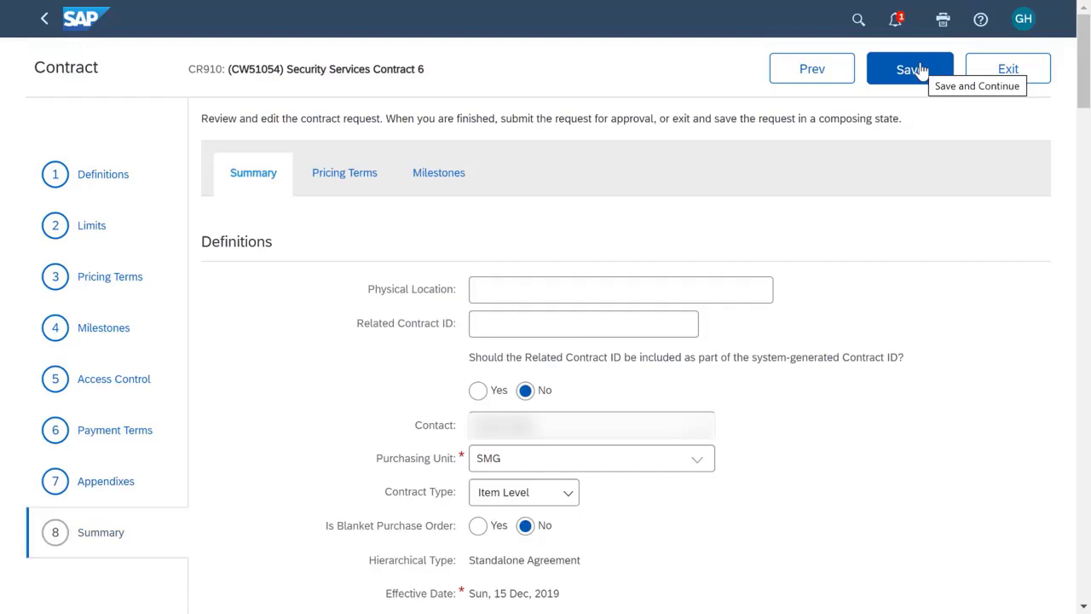
left_click(919, 71)
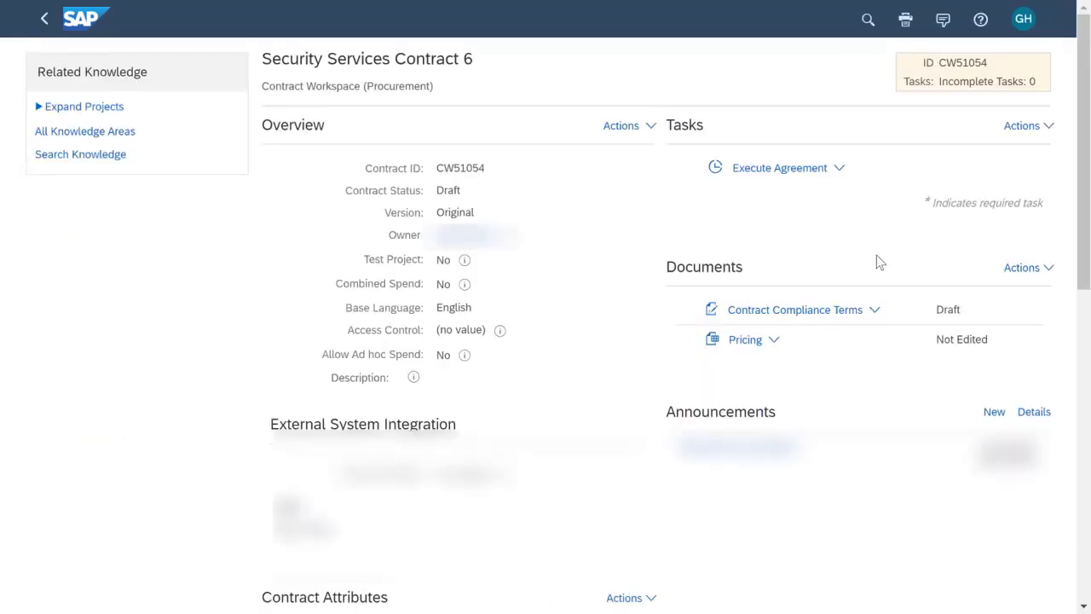
Publish the Contract Compliance Terms from the workspace, review the contract request's approval flow, and submit it
left_click(871, 321)
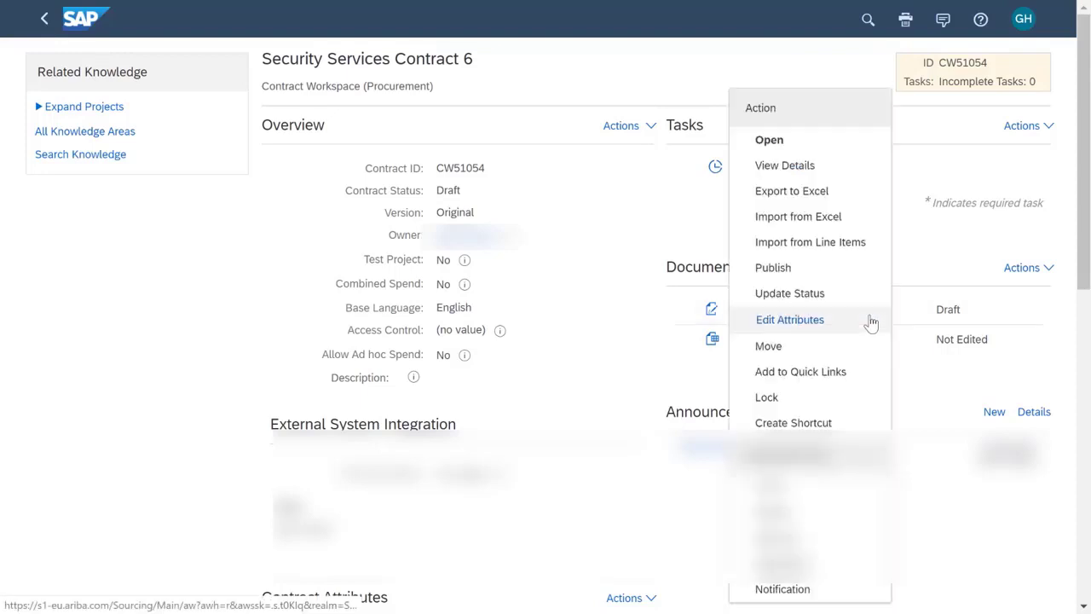
left_click(808, 264)
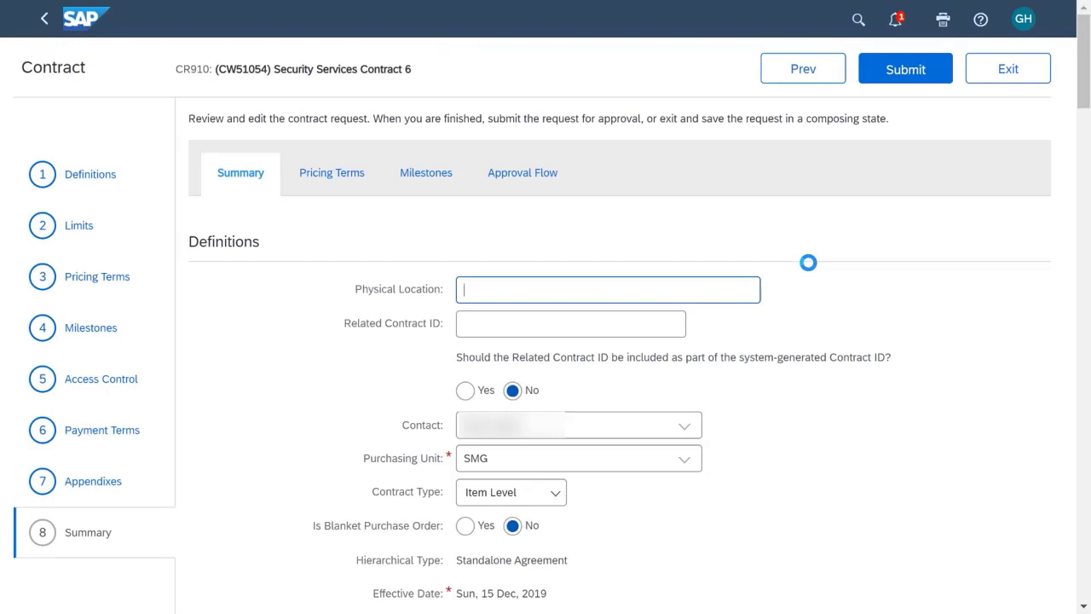
left_click(536, 175)
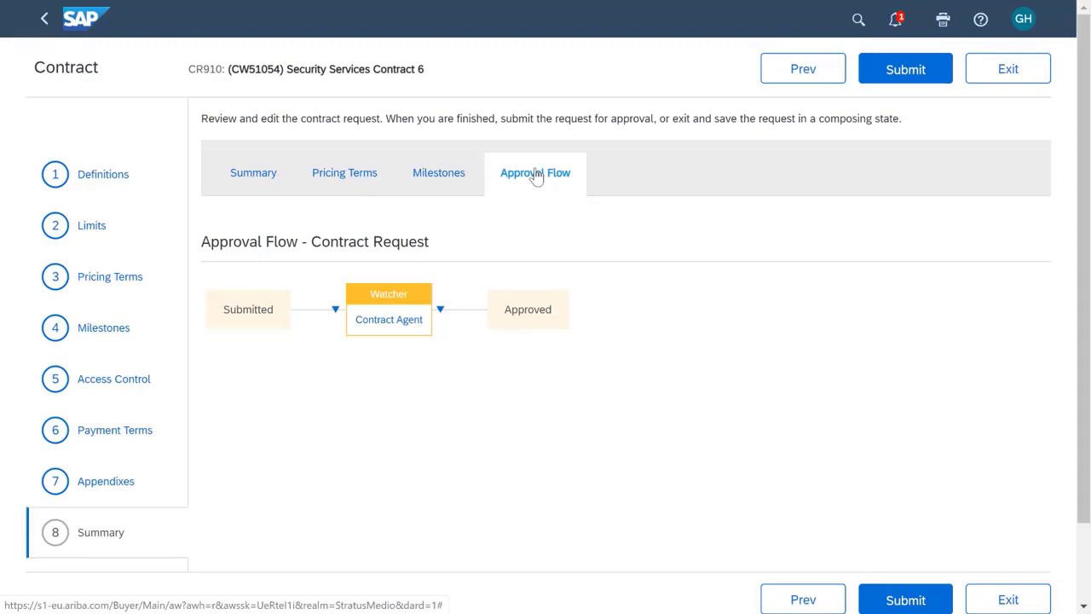
left_click(914, 75)
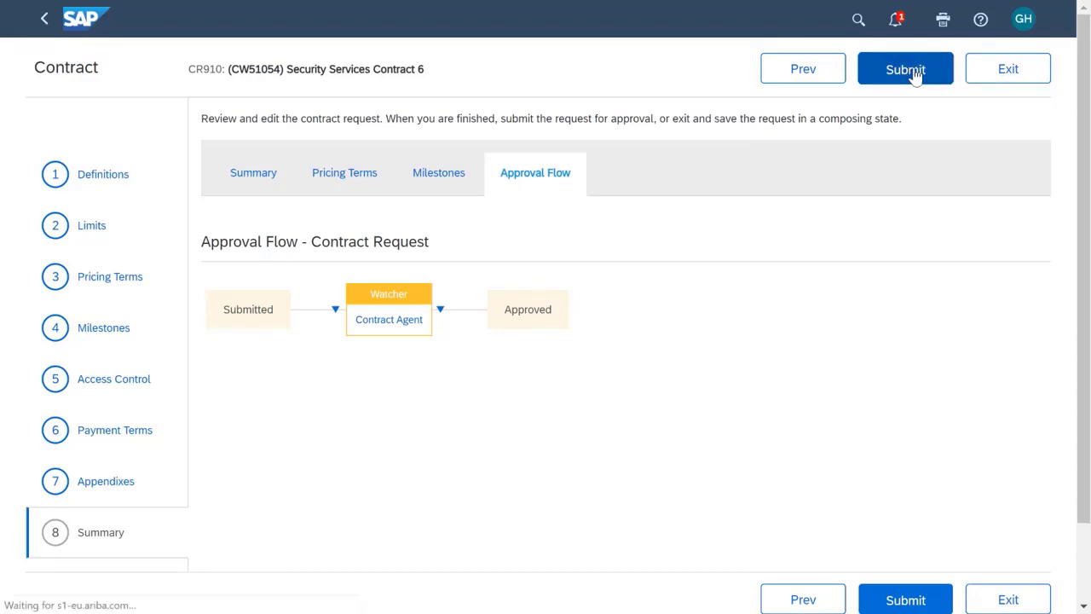